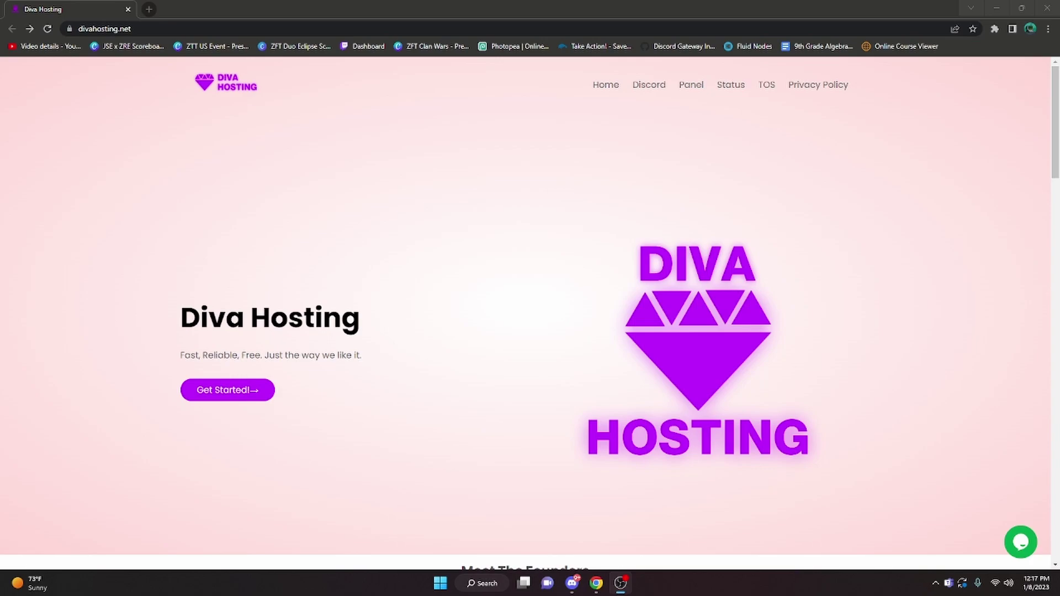
- Join the Divahosting.net Discord server through the Get Started! invite on divahosting.net
click(251, 396)
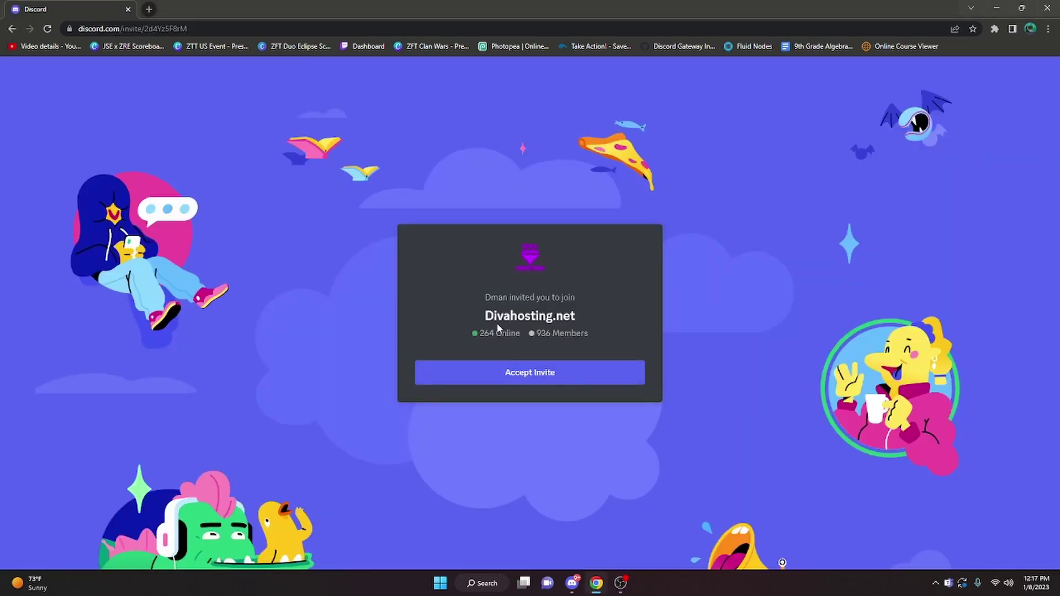
click(540, 378)
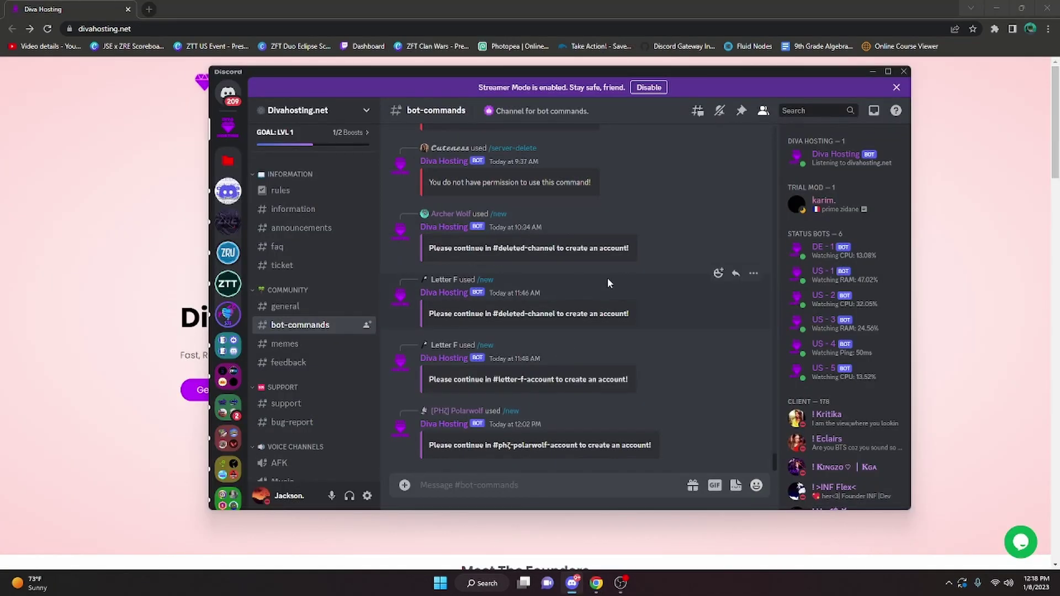
- Run /new in #bot-commands and fill the account form with username Tutorial and TOS 'Yes'
drag(428, 314, 476, 314)
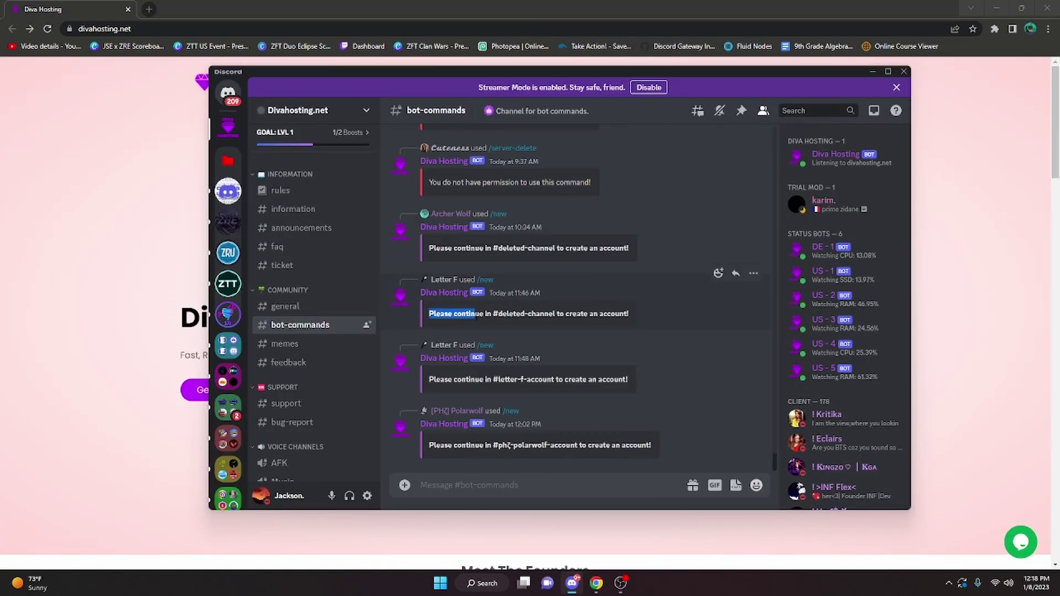
click(551, 293)
text(/new)
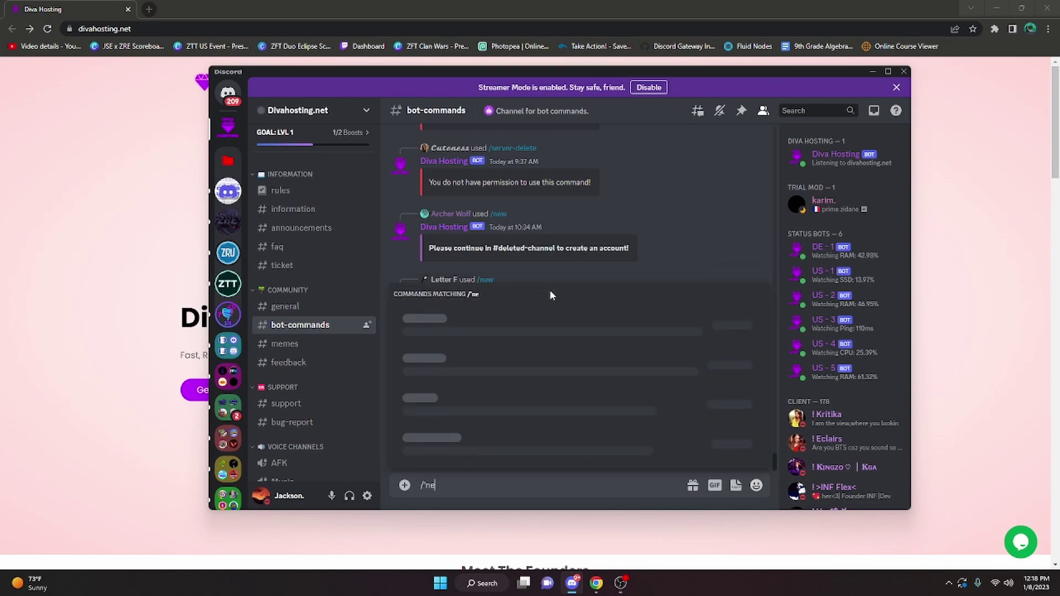
key(Return)
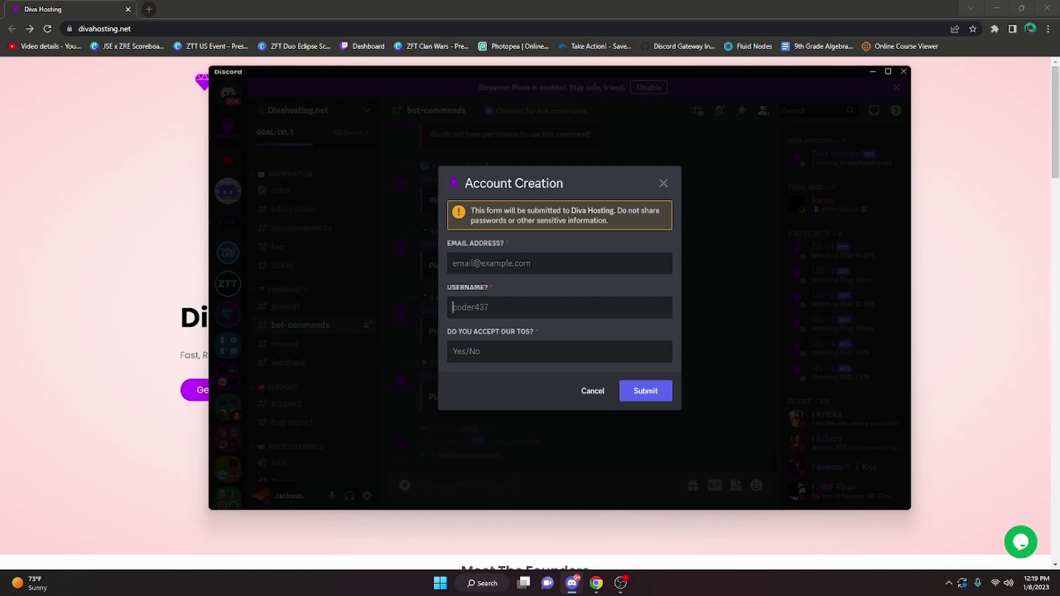
text(Tutorial)
click(485, 346)
text(Yes)
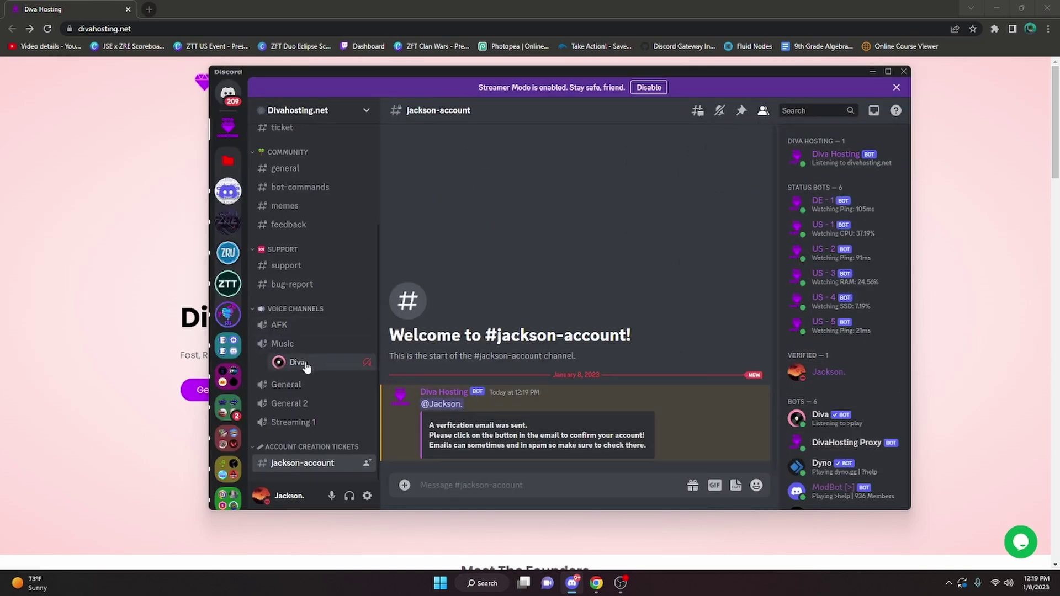
- After email verification, switch to the Diva Hosting tab and close the Verification Successful tab
mouse_move(429, 425)
mouse_down()
mouse_move(529, 426)
mouse_move(423, 440)
mouse_up()
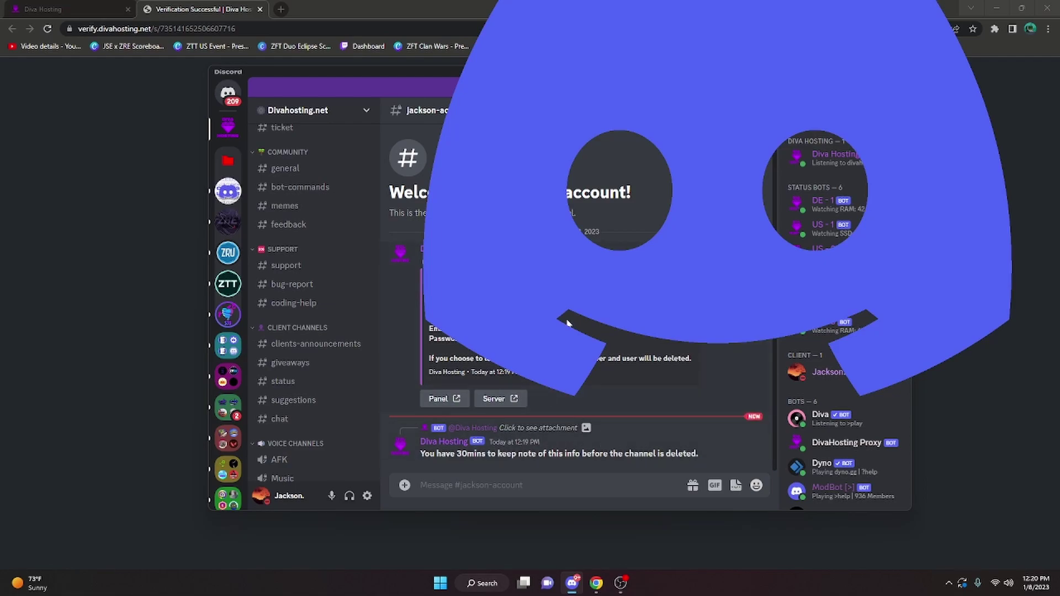
click(71, 9)
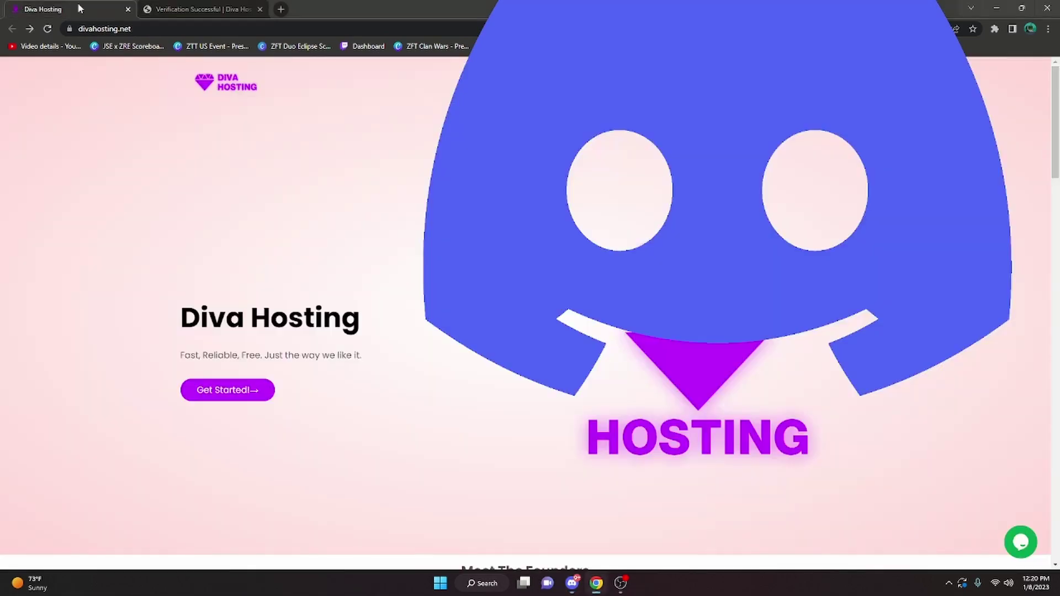
click(260, 9)
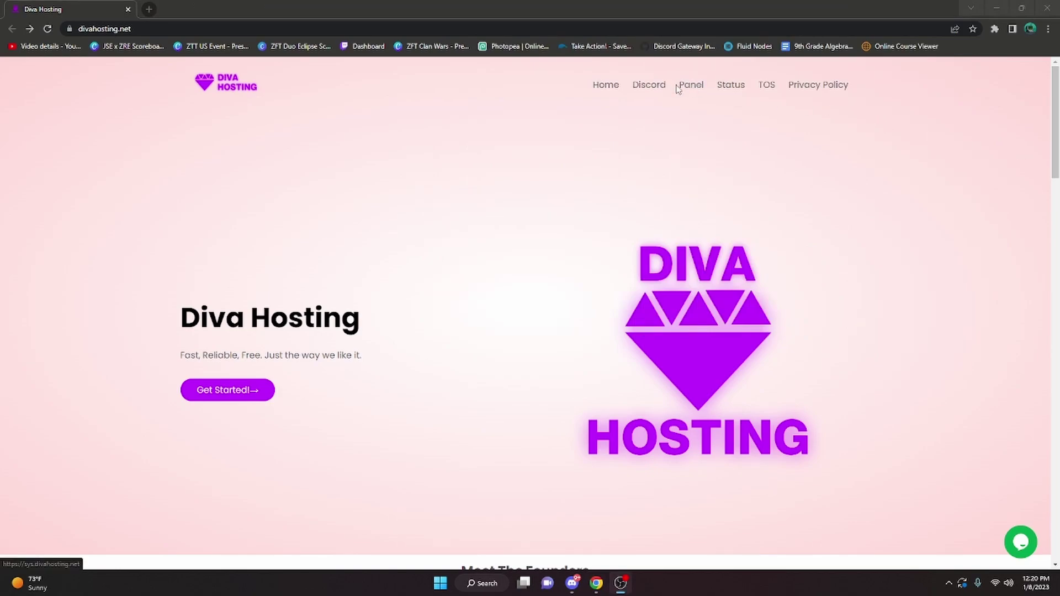
- Log into the Diva Hosting panel with Discord and open the server's console page
click(691, 89)
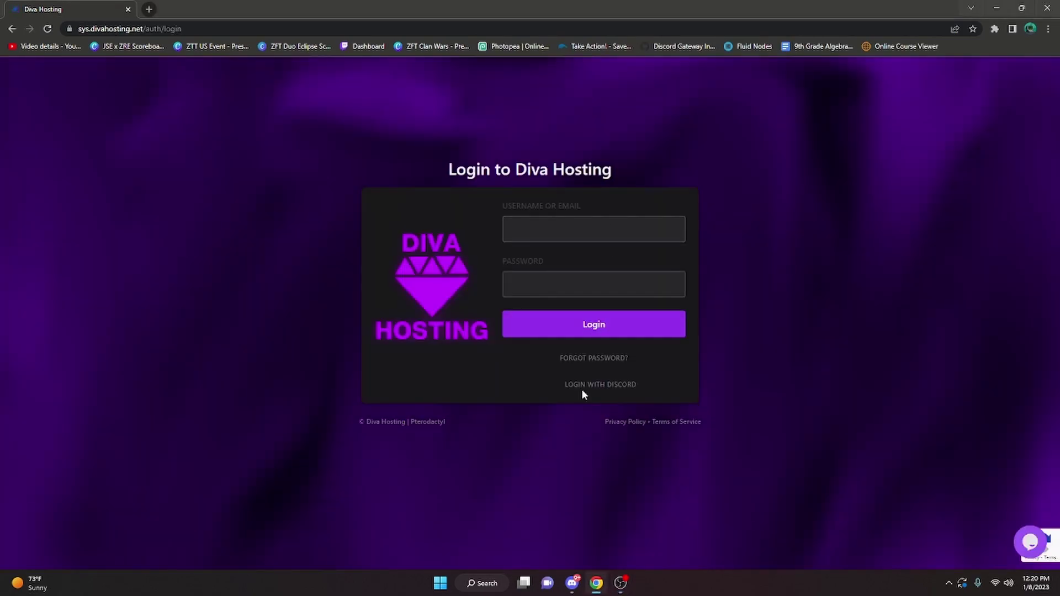
click(586, 381)
click(571, 231)
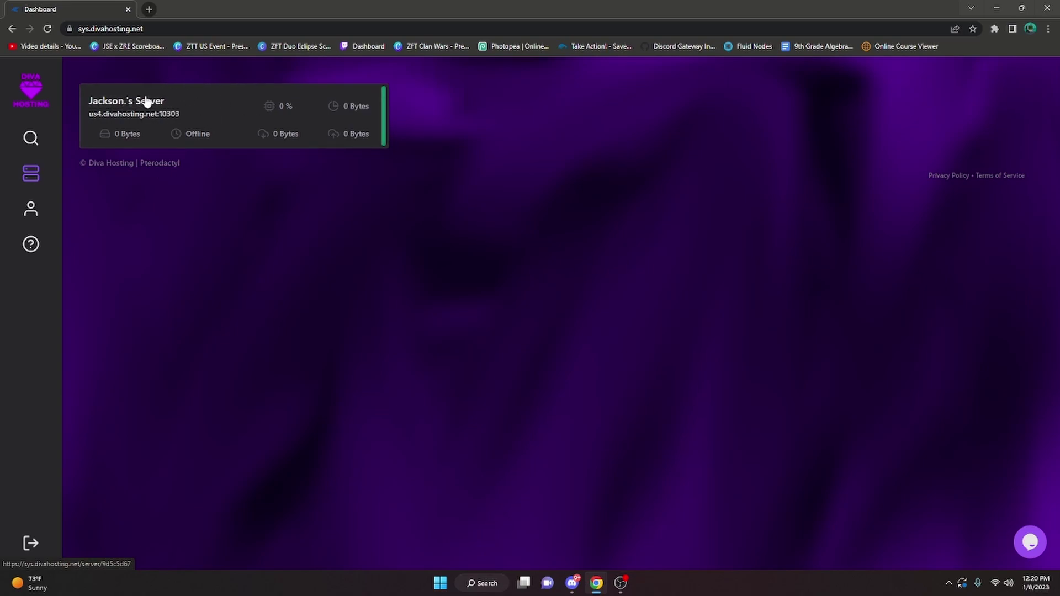
click(202, 105)
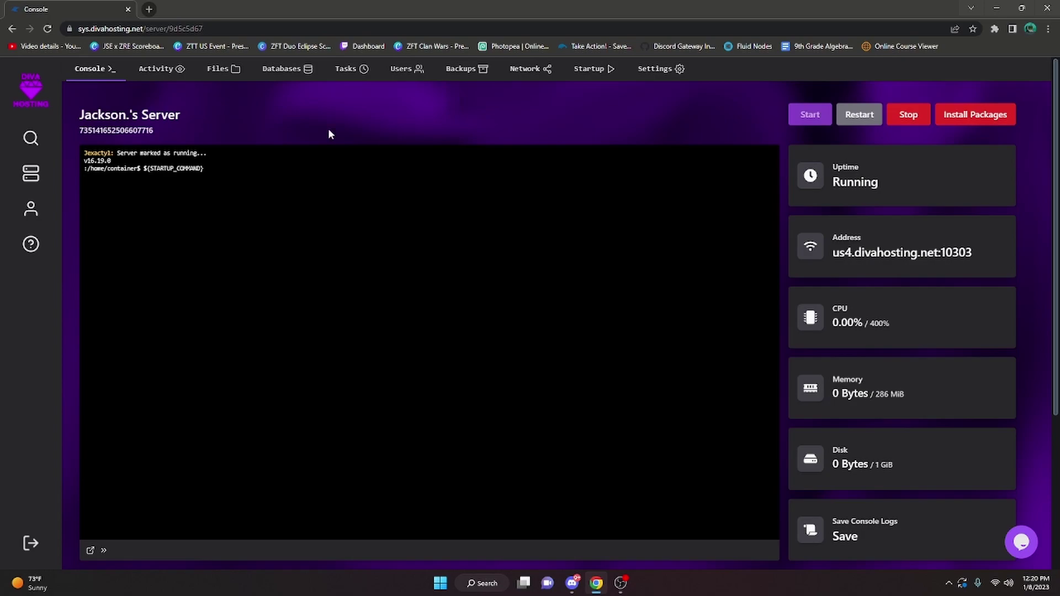
- Minimize Chrome and Discord, then open the v14scommands folder on the desktop
click(995, 9)
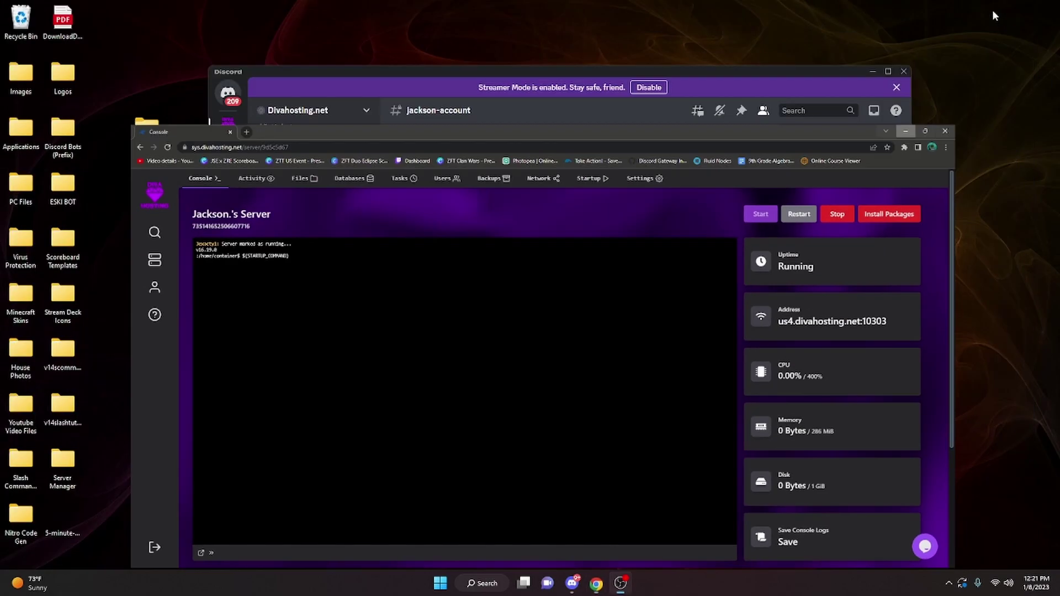
click(873, 72)
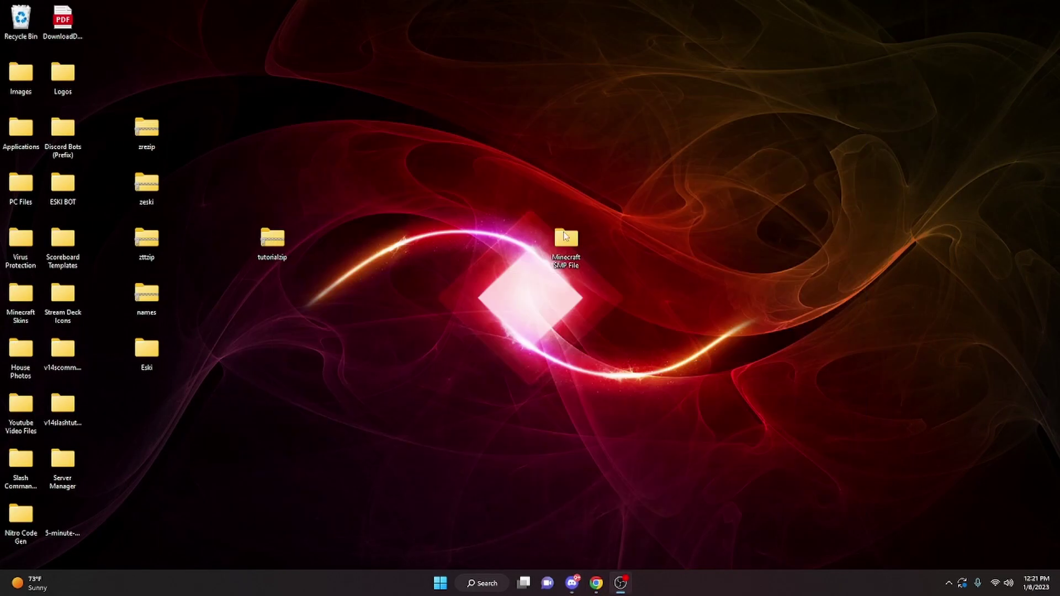
double_click(62, 349)
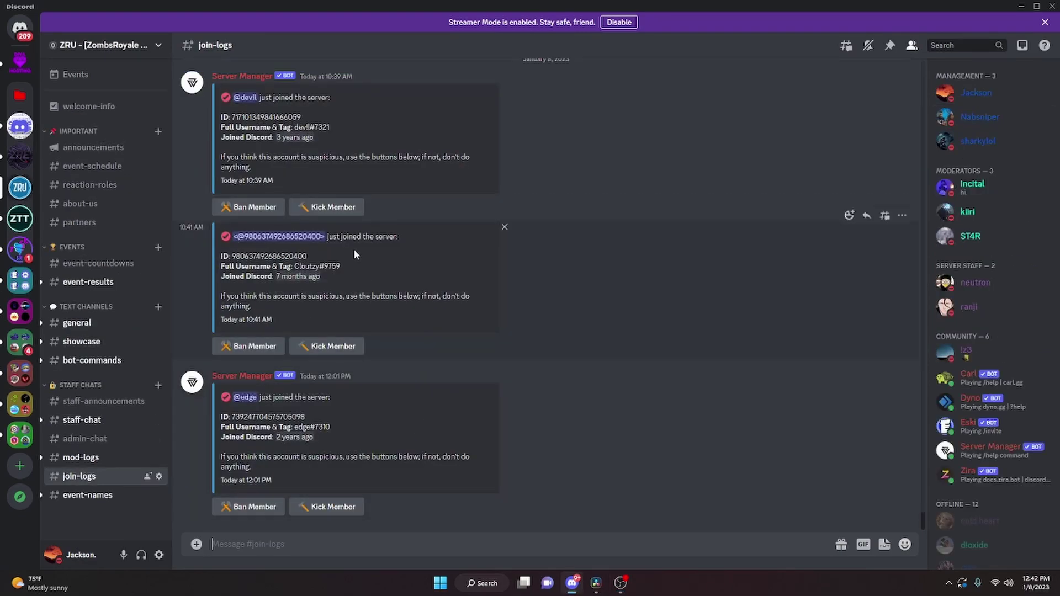
- Scroll up and down through the #join-logs messages in Discord
scroll(354, 249, up, 3)
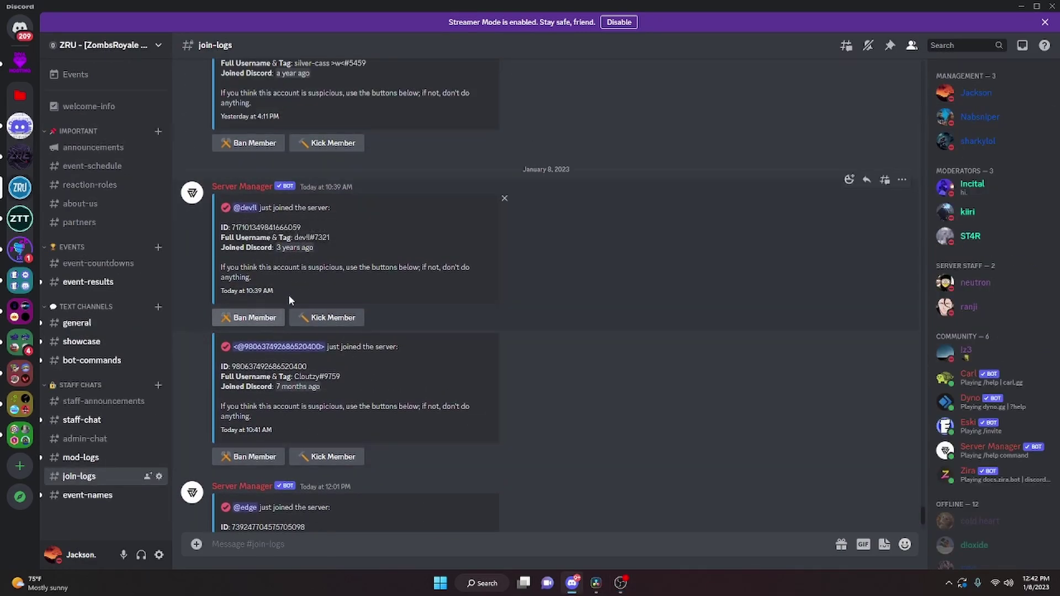
scroll(500, 275, down, 2)
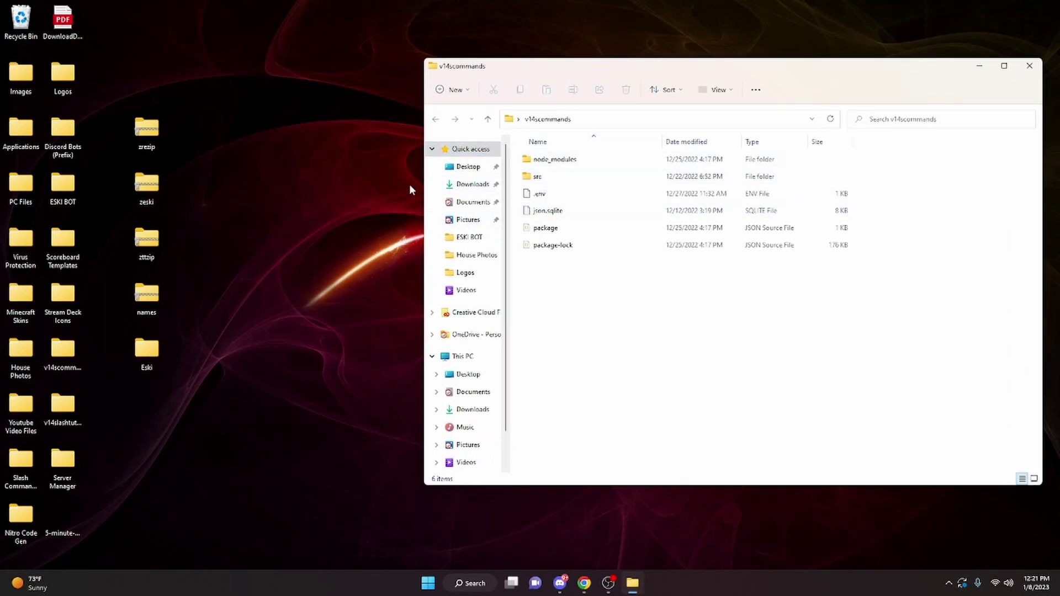
- Create a new compressed (zipped) folder named tutorialzip on the desktop
right_click(263, 206)
mouse_move(303, 286)
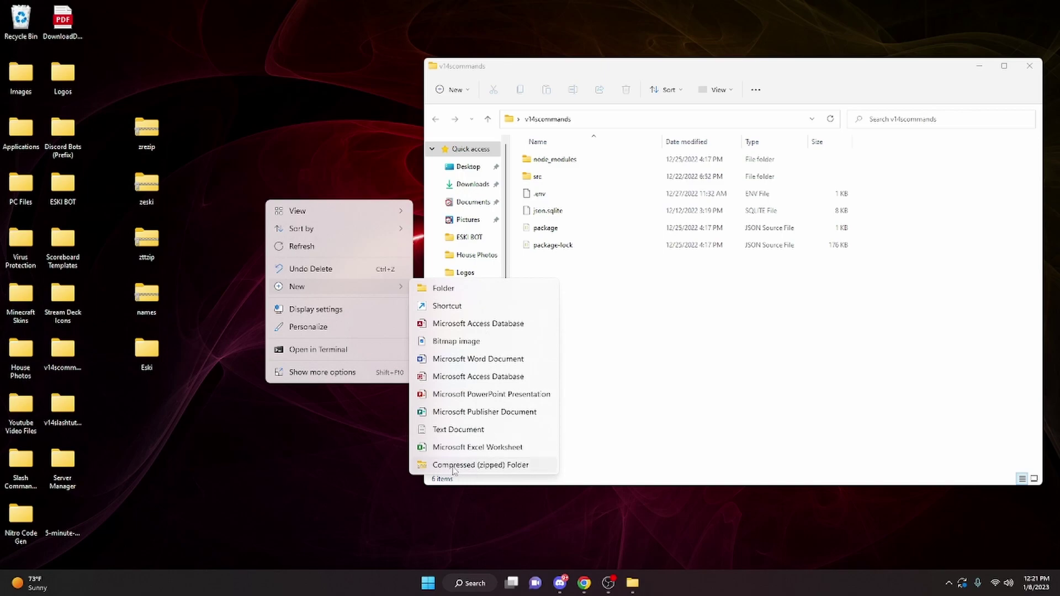
click(456, 466)
text(tutorialzip)
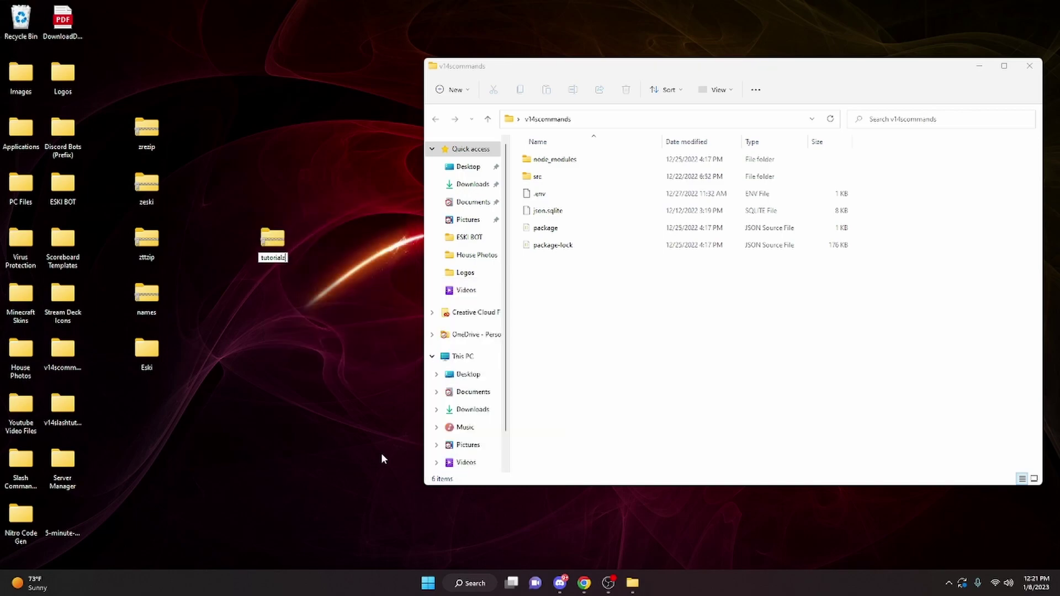
key(Return)
- Put src, .env, json.sqlite and the package files into tutorialzip, then close both windows
double_click(270, 236)
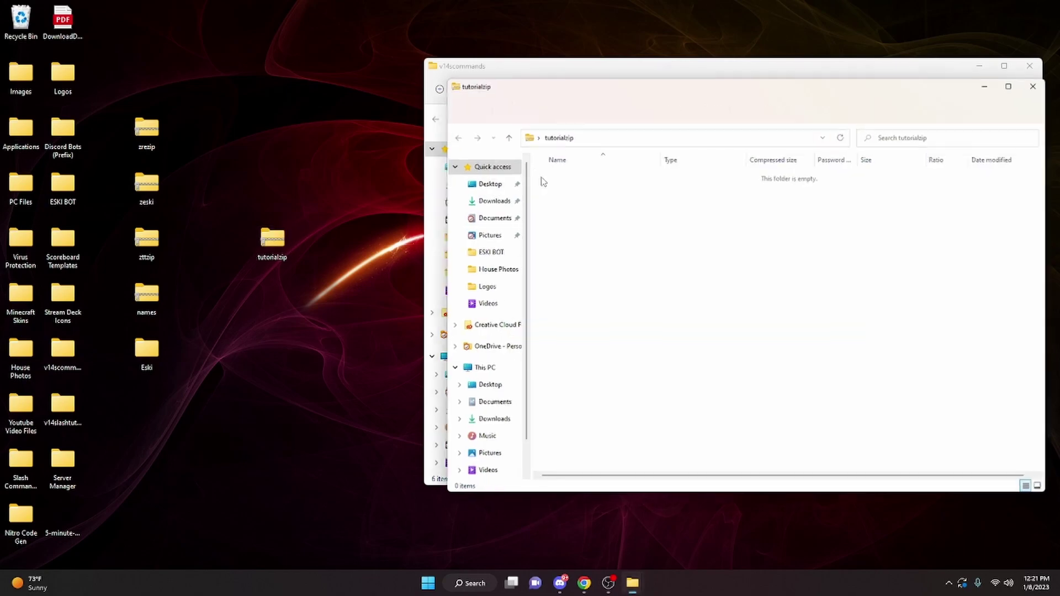
key(super+Left)
click(773, 355)
drag(572, 276, 284, 224)
click(672, 66)
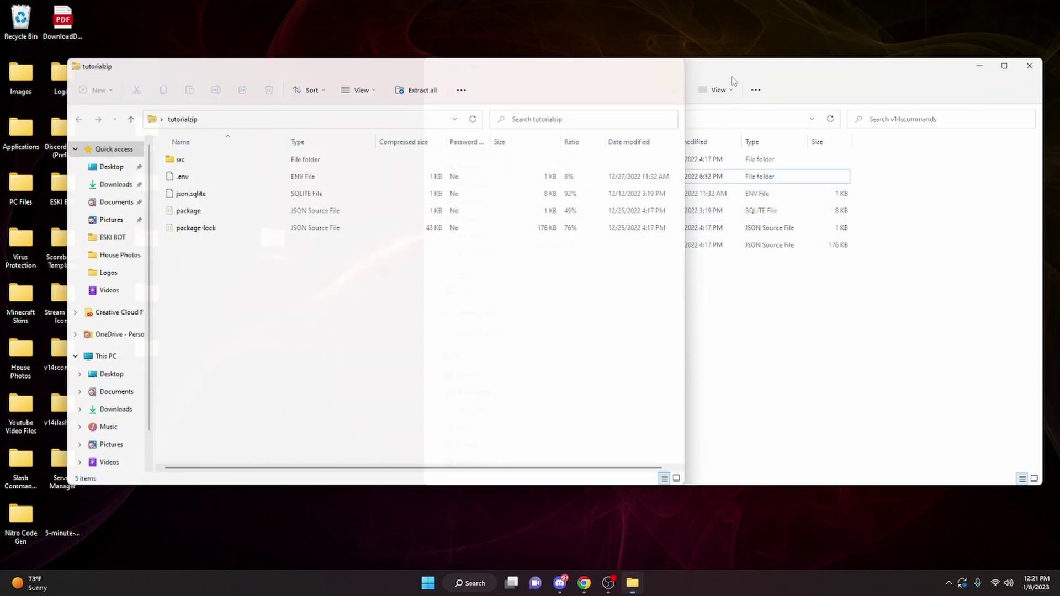
click(1029, 66)
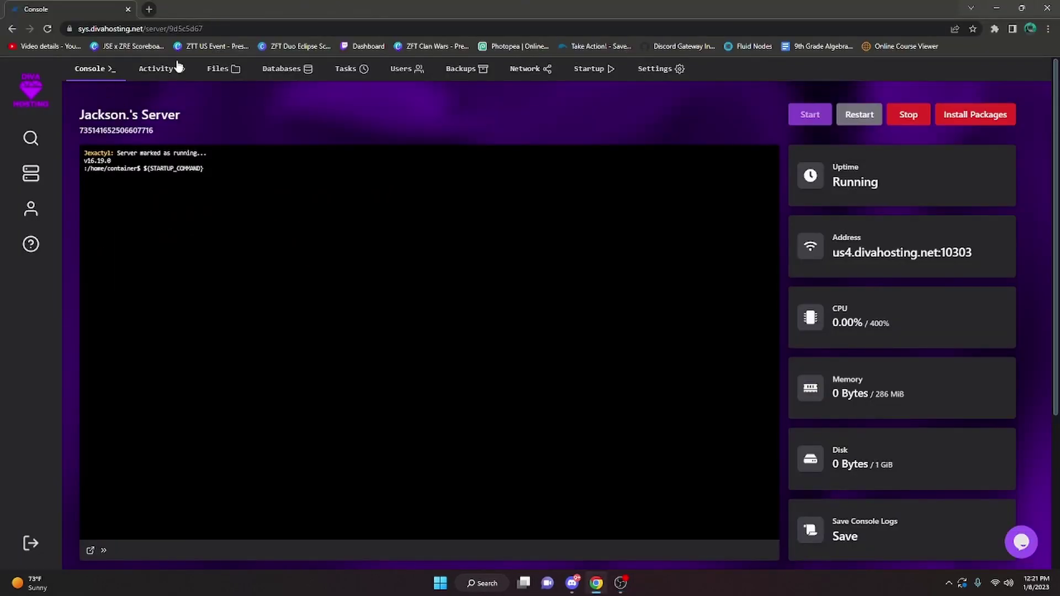
- Upload tutorialzip from the desktop into the server's file manager
click(221, 68)
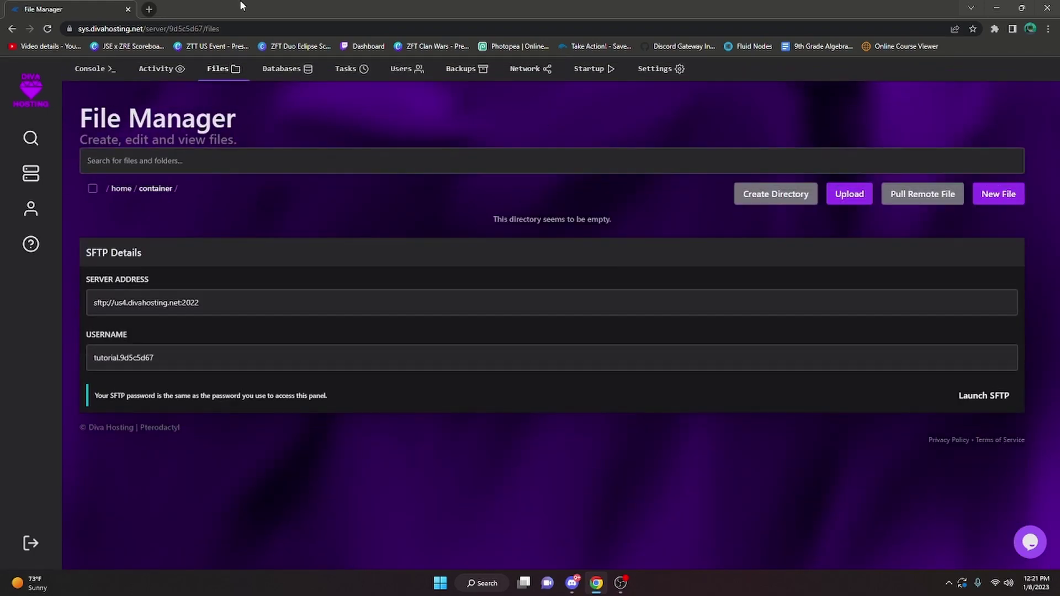
double_click(242, 5)
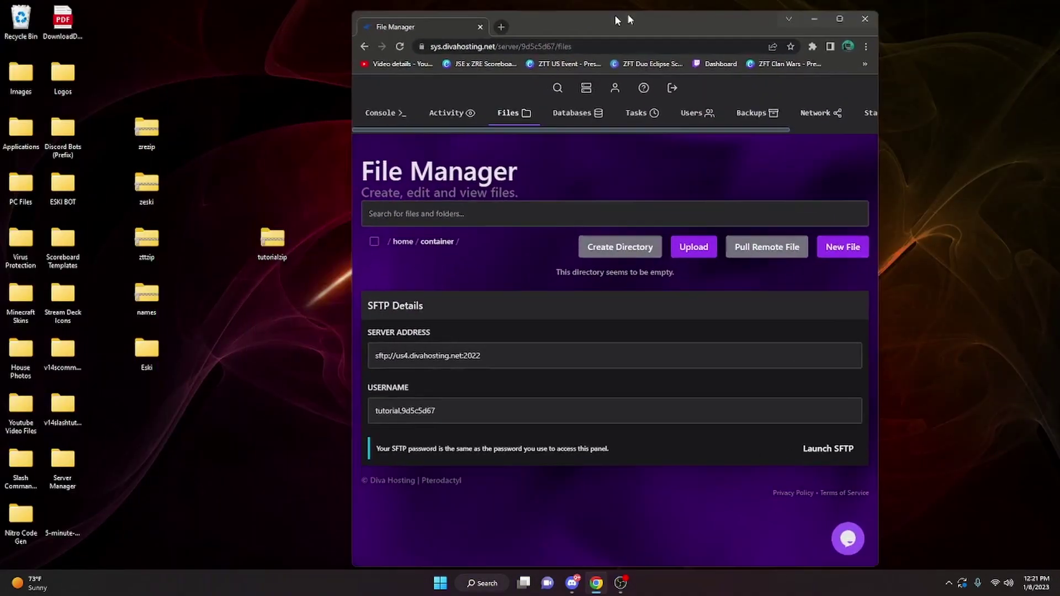
drag(616, 11, 712, 12)
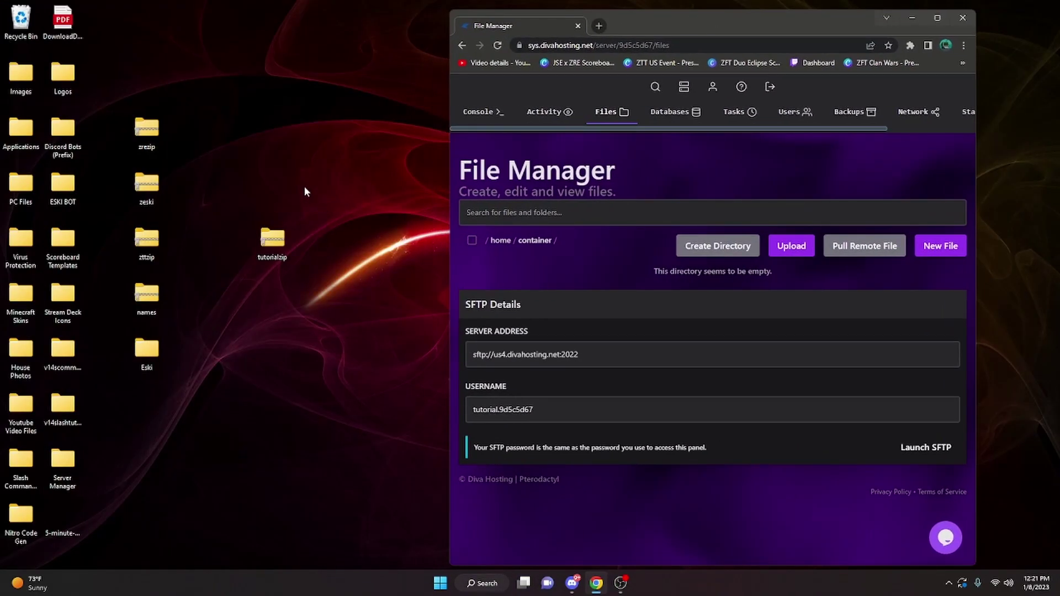
drag(272, 243, 570, 273)
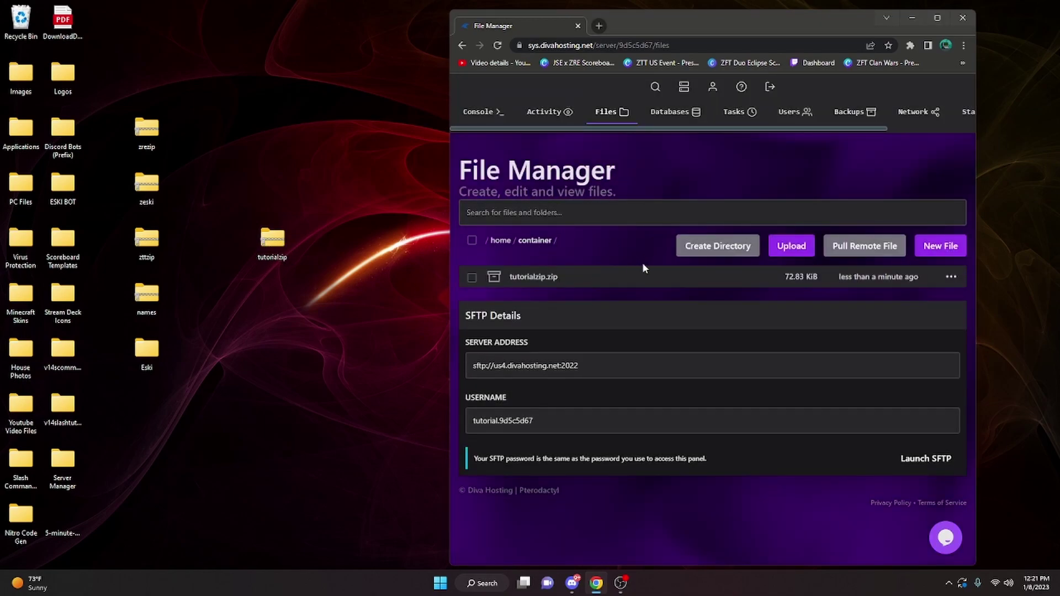
click(944, 18)
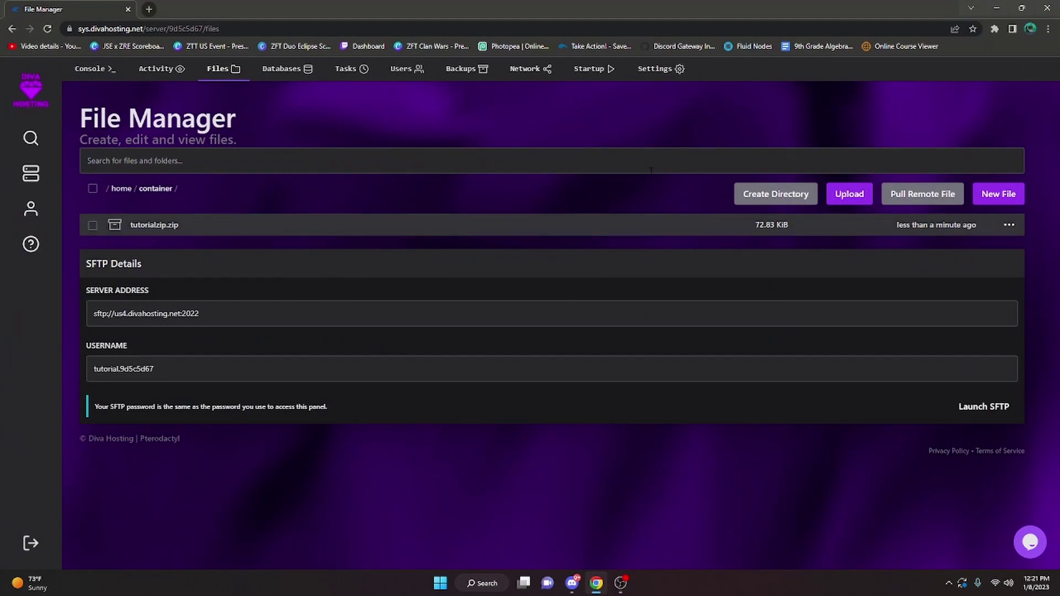
- Unarchive tutorialzip.zip, then select the zip and json.sqlite for deletion
click(1008, 227)
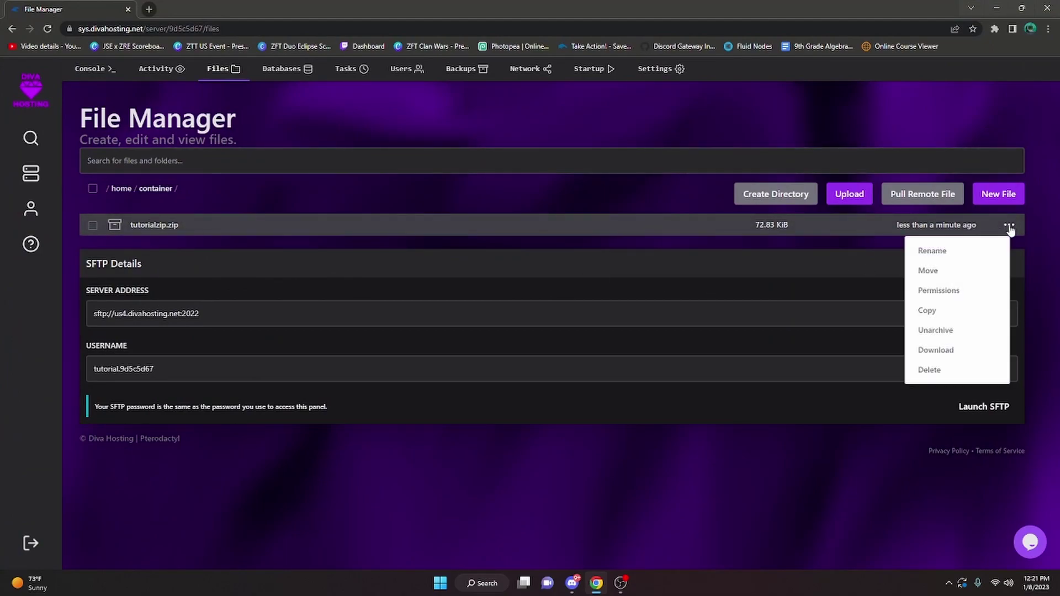
click(971, 335)
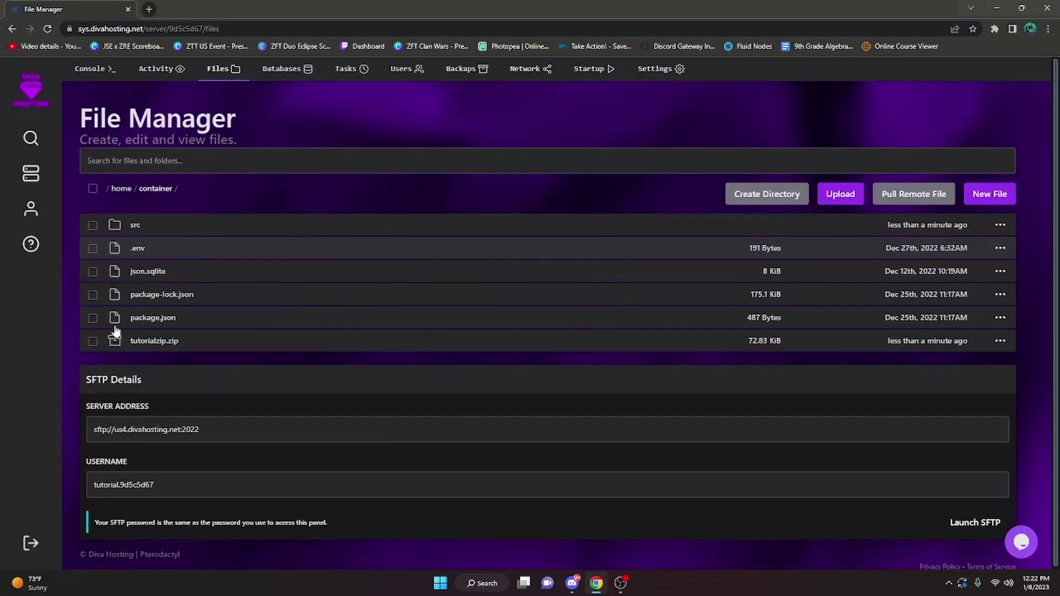
click(92, 340)
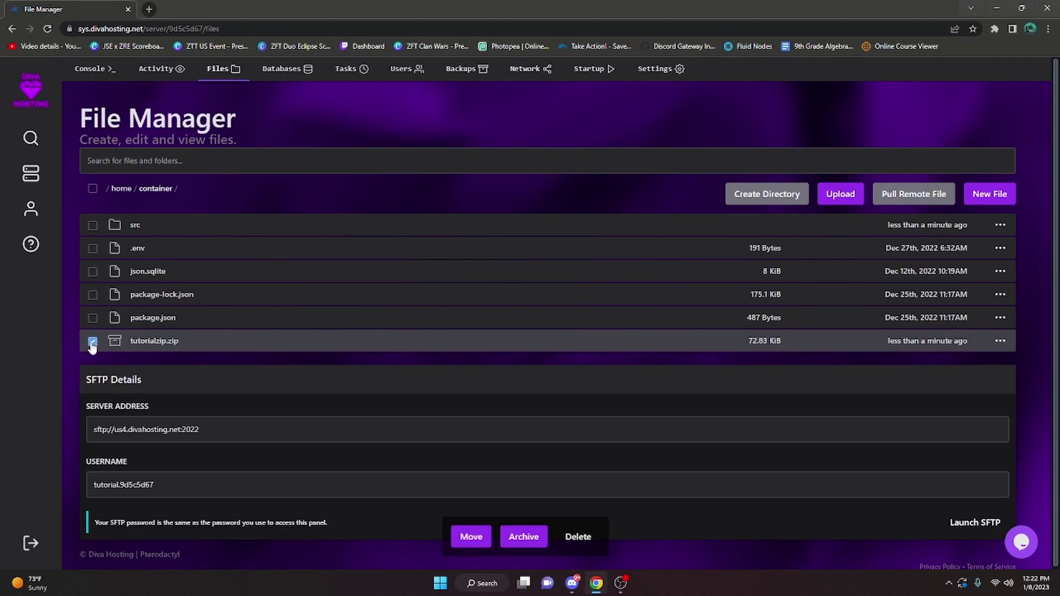
click(92, 271)
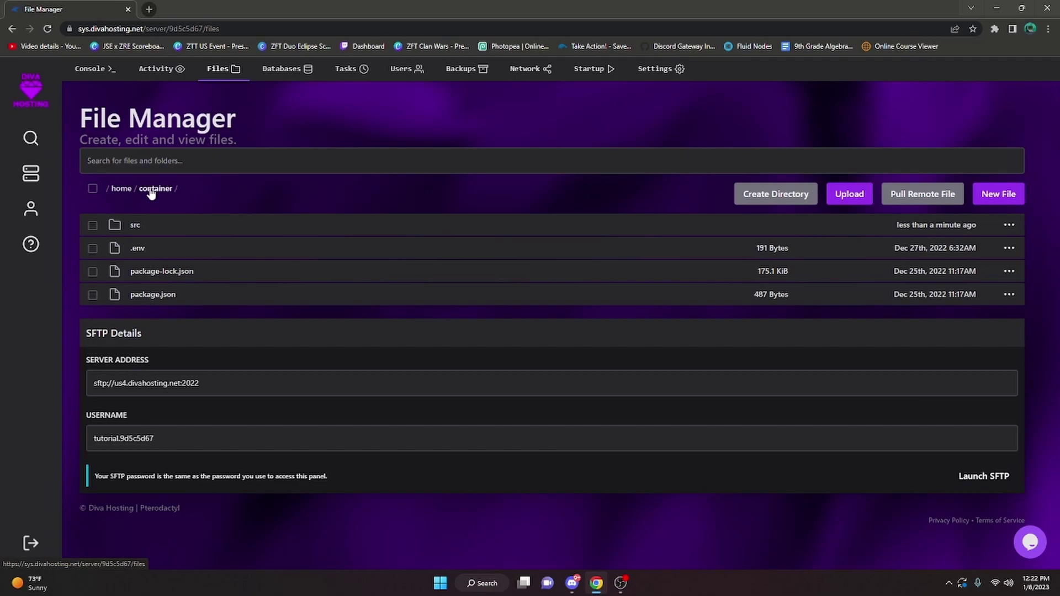
- From the console, install the bot's packages, confirming that the server stops
click(94, 69)
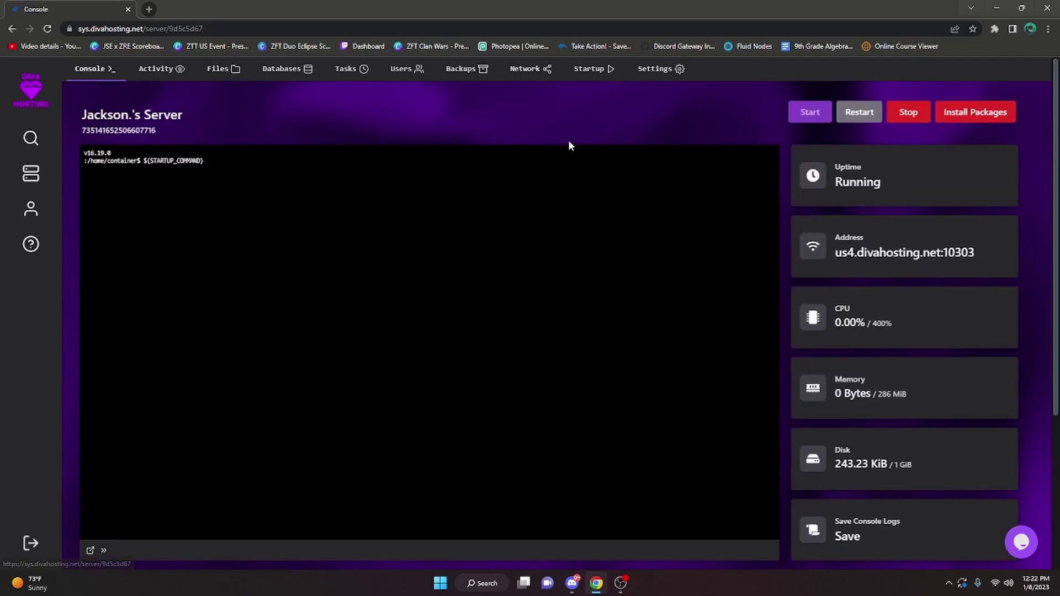
click(963, 117)
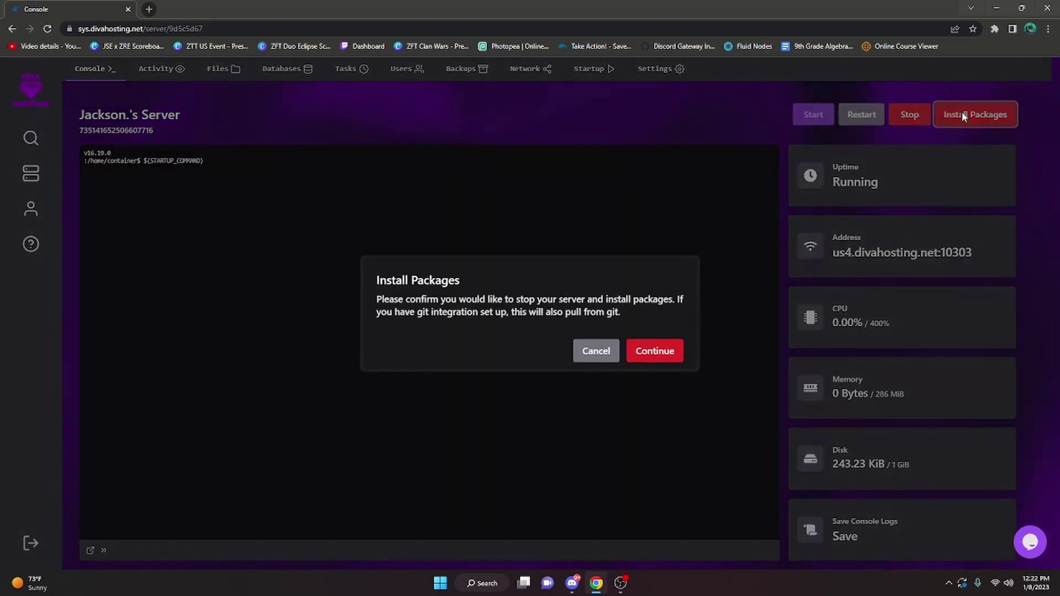
click(657, 351)
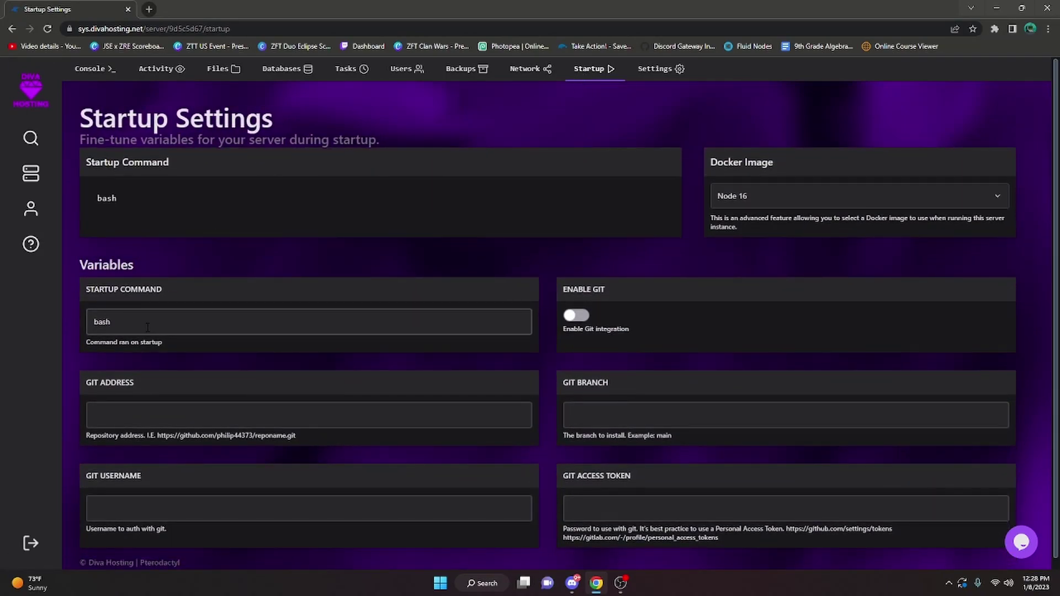
- Replace the bash startup command with 'node .', save it, and return to the console
drag(144, 325, 80, 330)
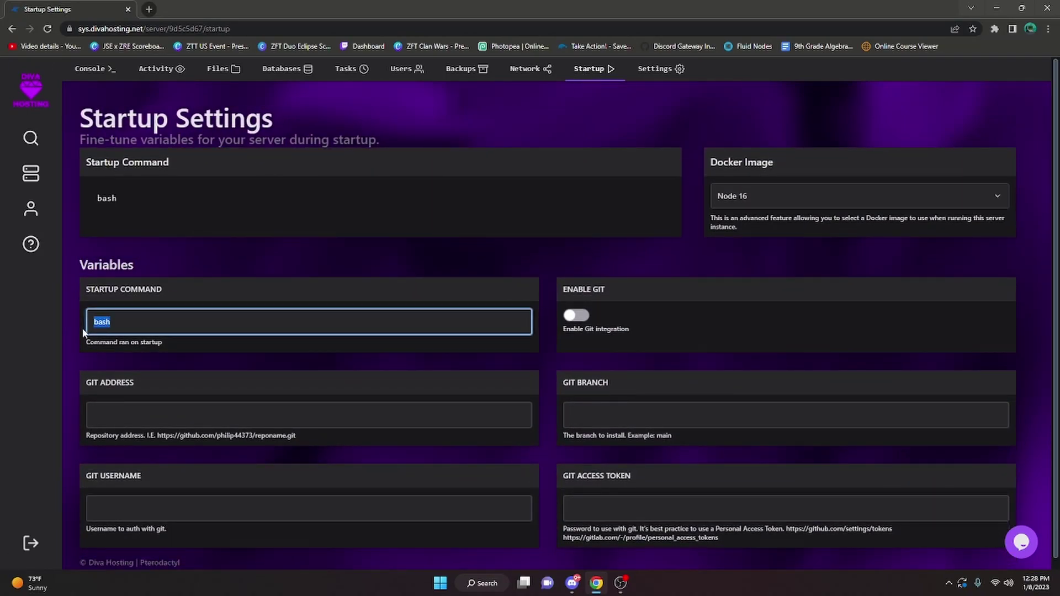
text(node .)
click(223, 234)
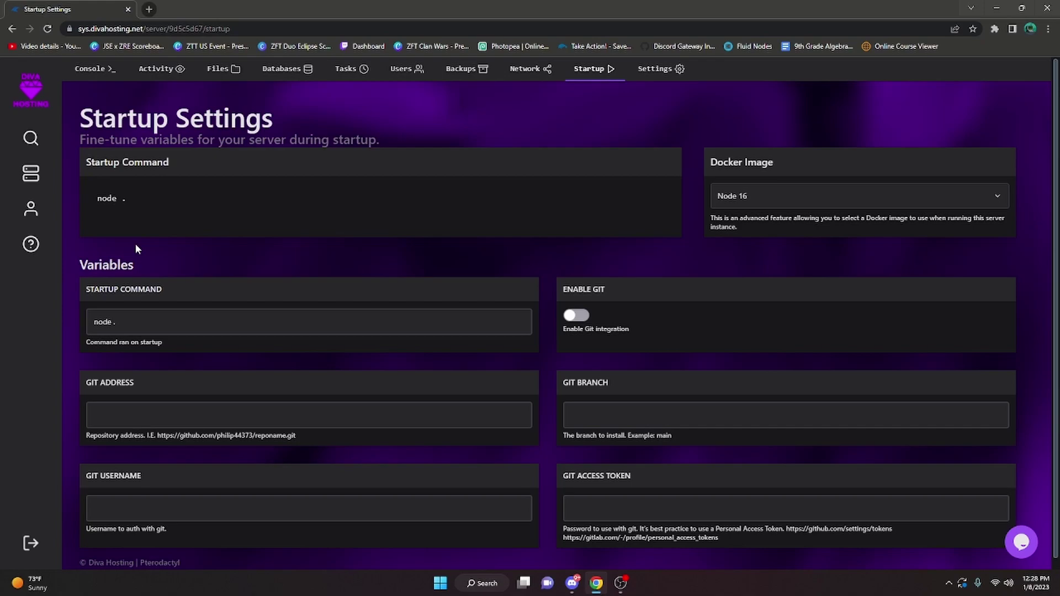
click(97, 70)
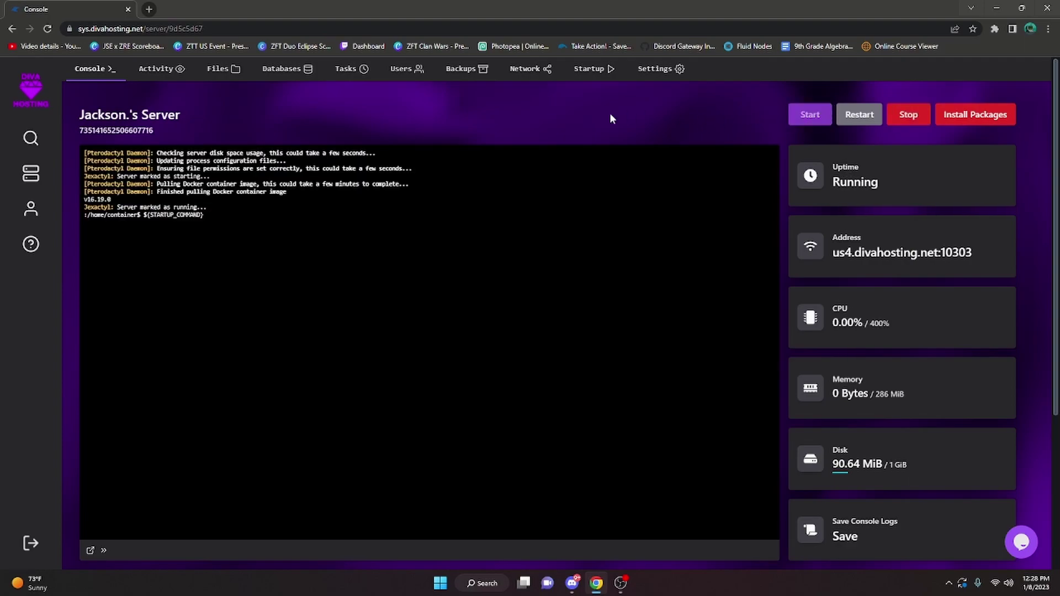
- Highlight the console startup lines from Ready! to 'The database is running!' and confirm the v14slashcommands bot is online in Discord
drag(84, 214, 185, 224)
drag(177, 270, 84, 223)
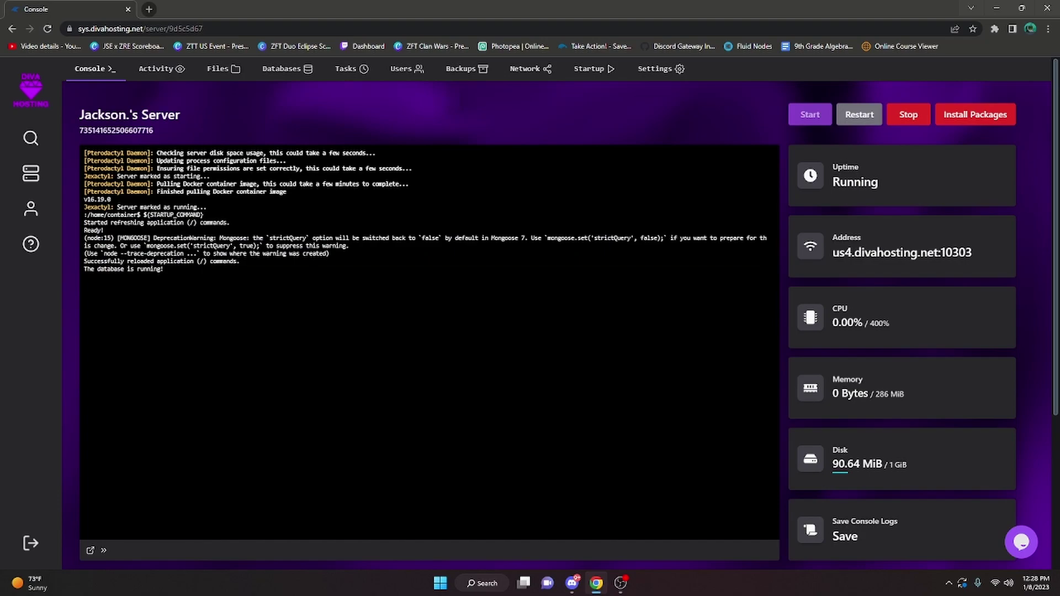
key(alt+Tab)
click(750, 254)
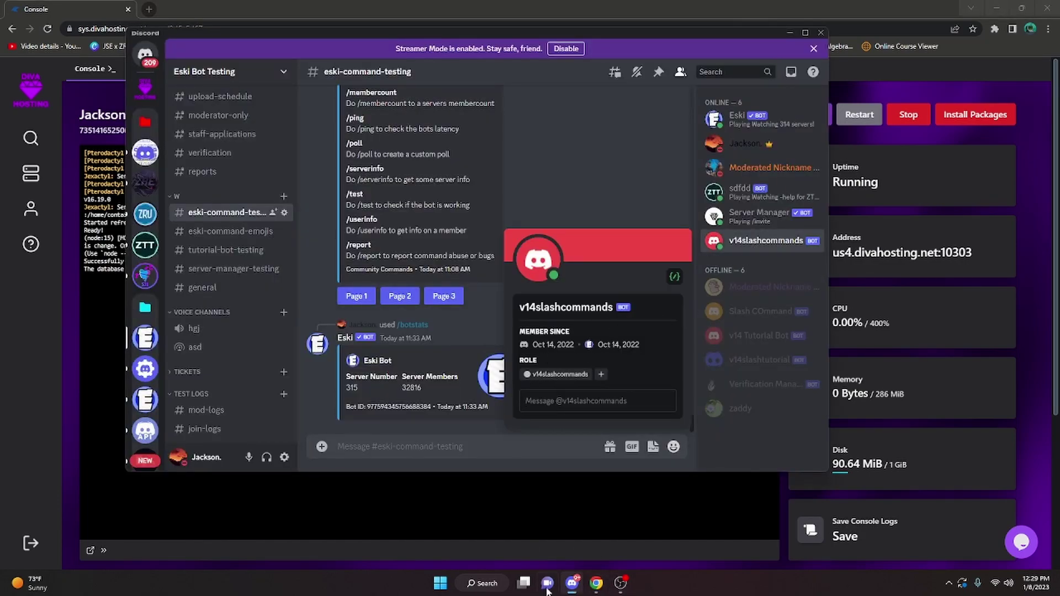
- Run the /test slash command so the bot replies 'Bot is working!'
click(397, 442)
text(/te)
click(376, 287)
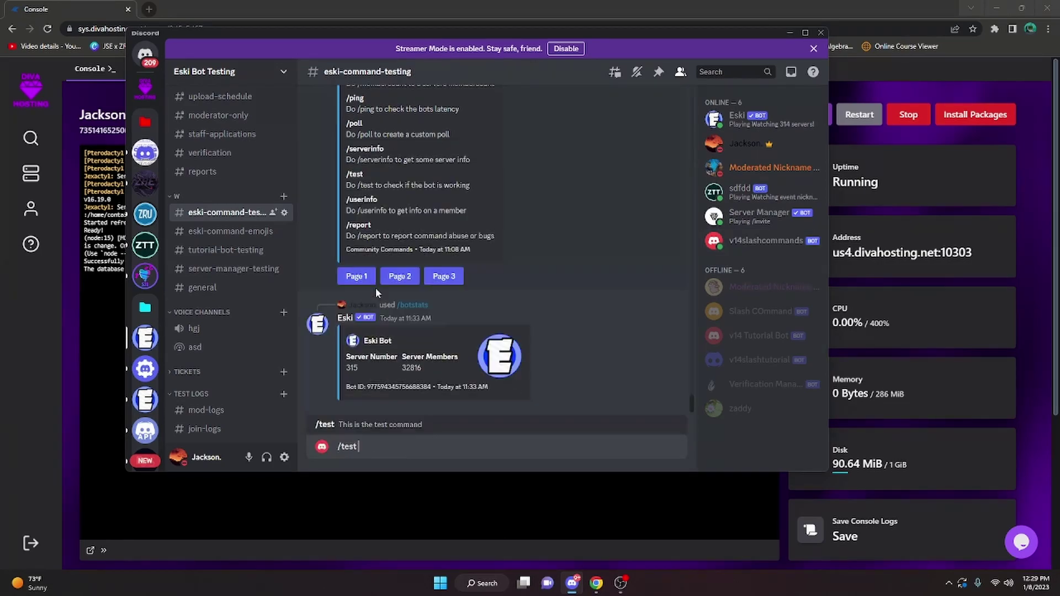
key(Return)
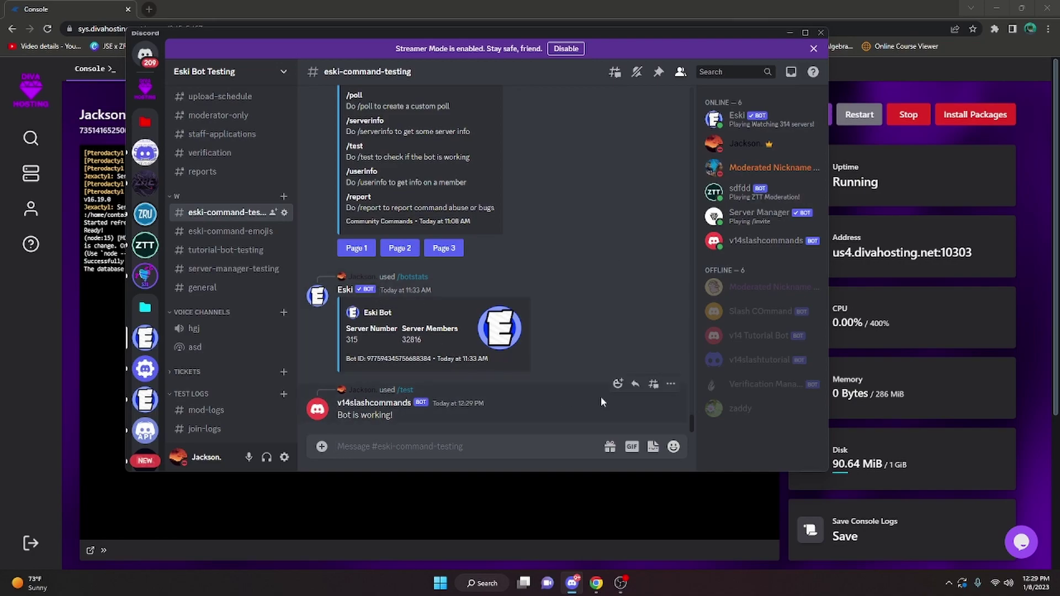
- Recheck the hosting panel console, then open the Discord Coding Lounge #general channel
click(893, 324)
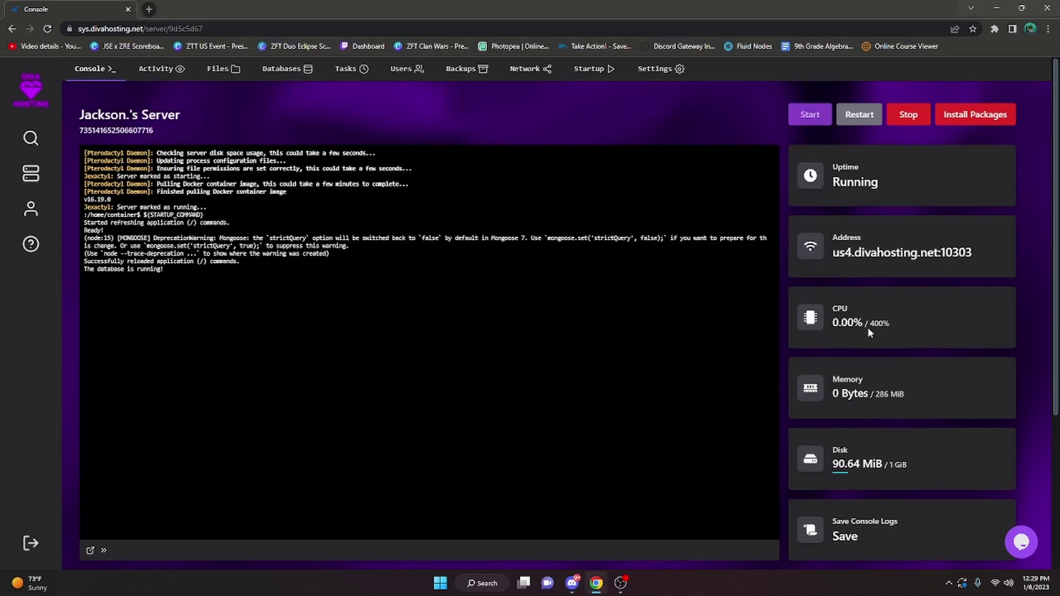
scroll(849, 375, down, 2)
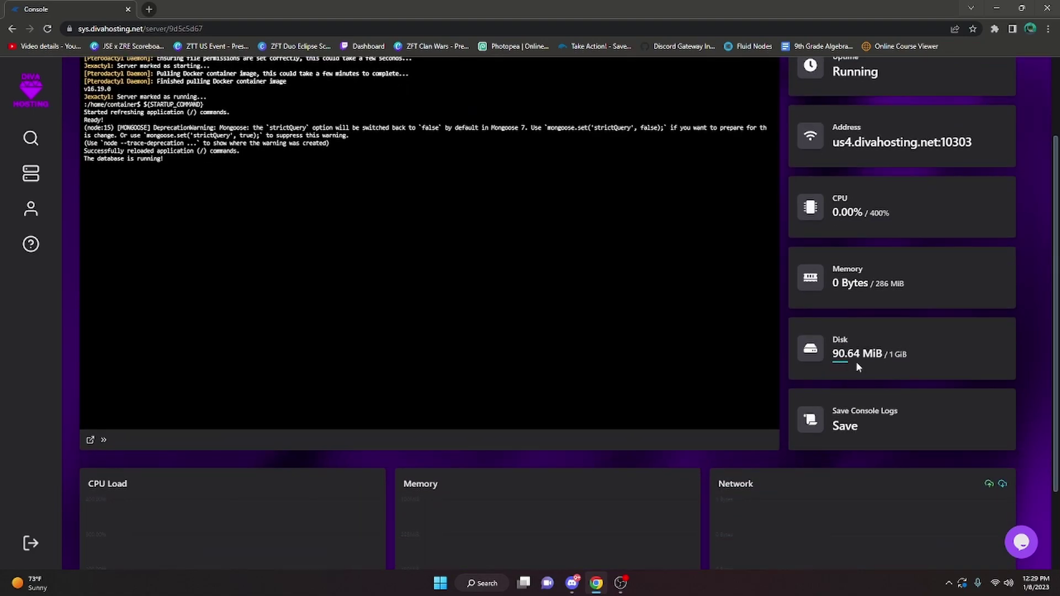
scroll(856, 331, up, 2)
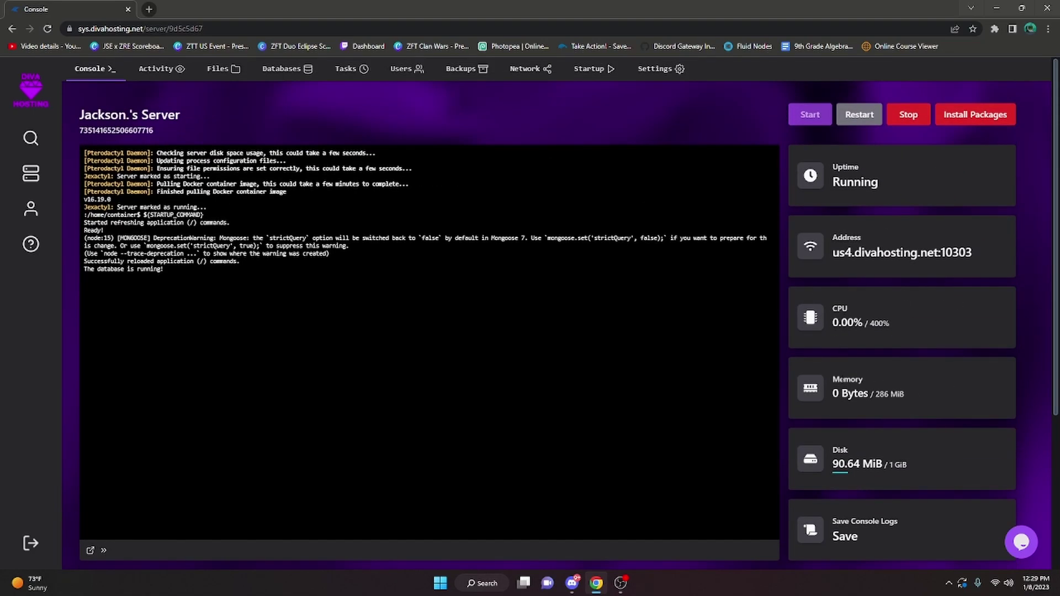
key(alt+Tab)
click(165, 317)
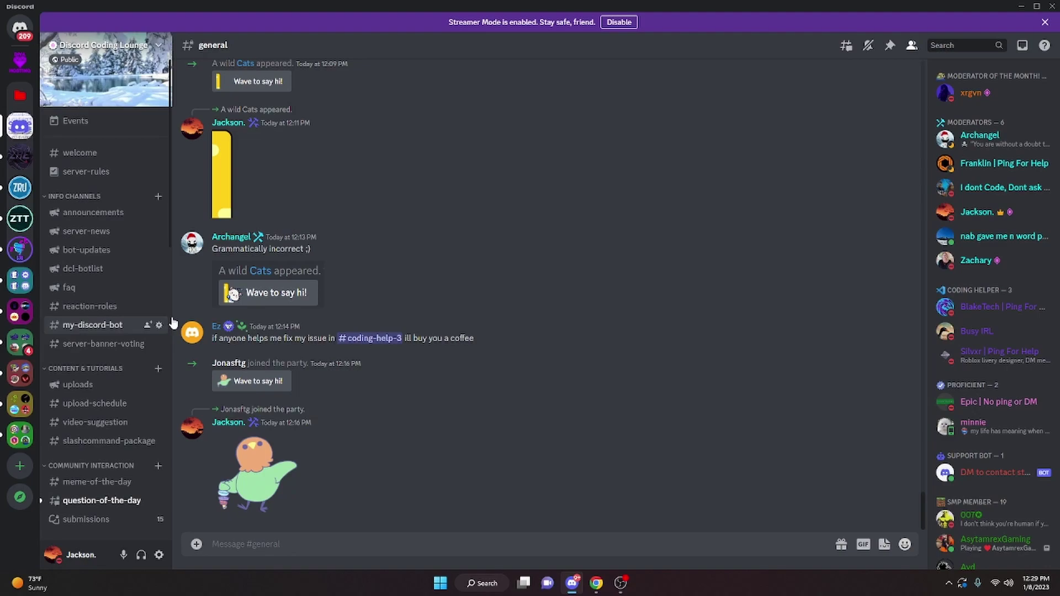